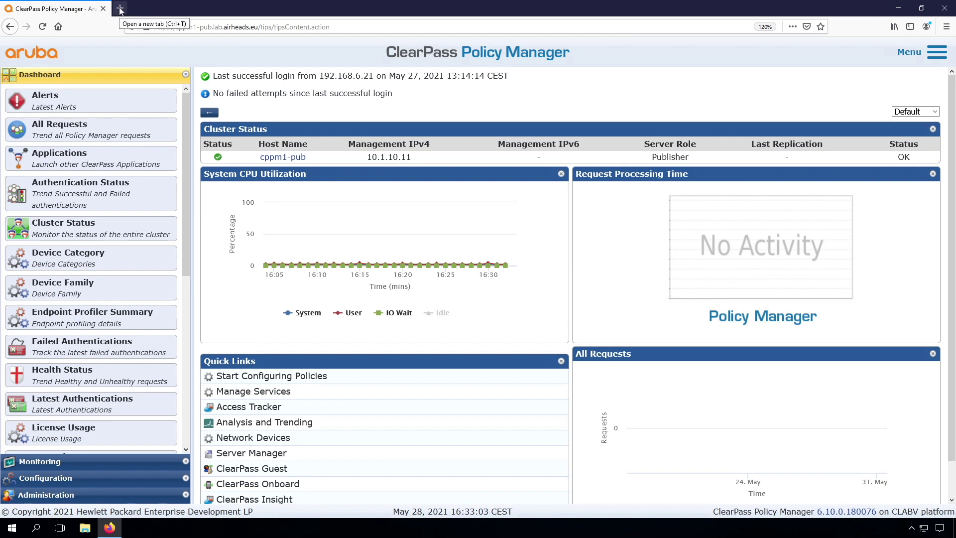
Step: Load the cppm1-sub address in a new tab, accept the self-signed certificate risk, and paste the license key
click(120, 10)
text(https://cppm1-sub.lab.airheads.eu/tips/)
key(Return)
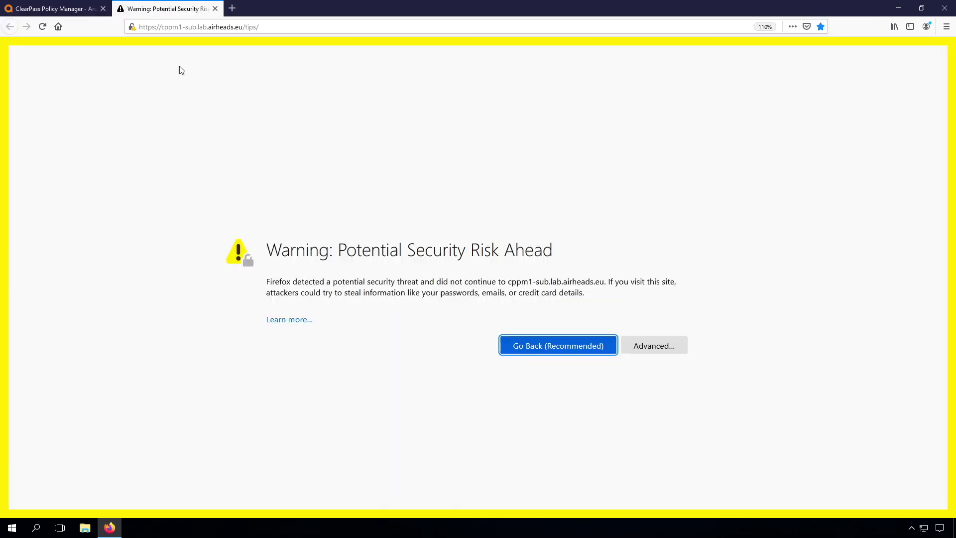
key(ctrl+plus)
key(ctrl+plus)
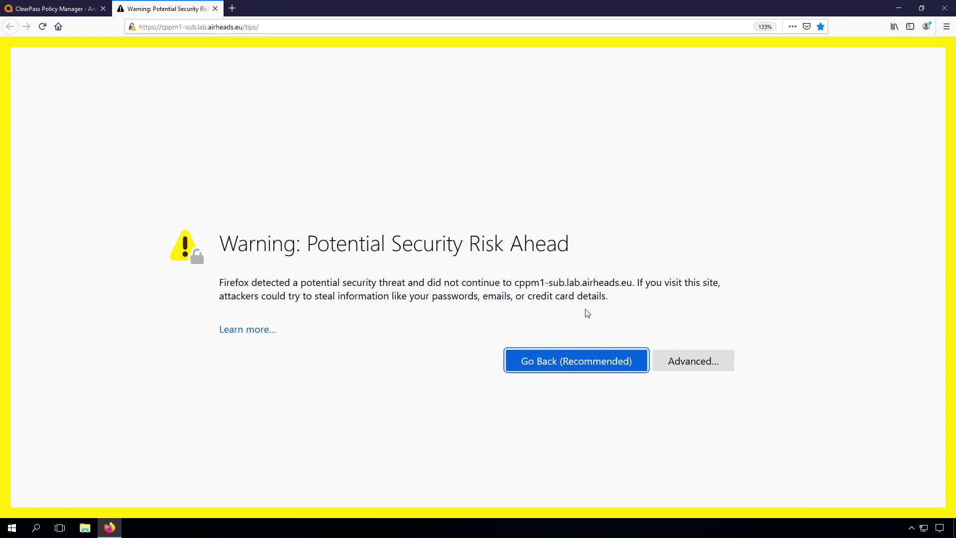
click(693, 361)
scroll(301, 365, down, 3)
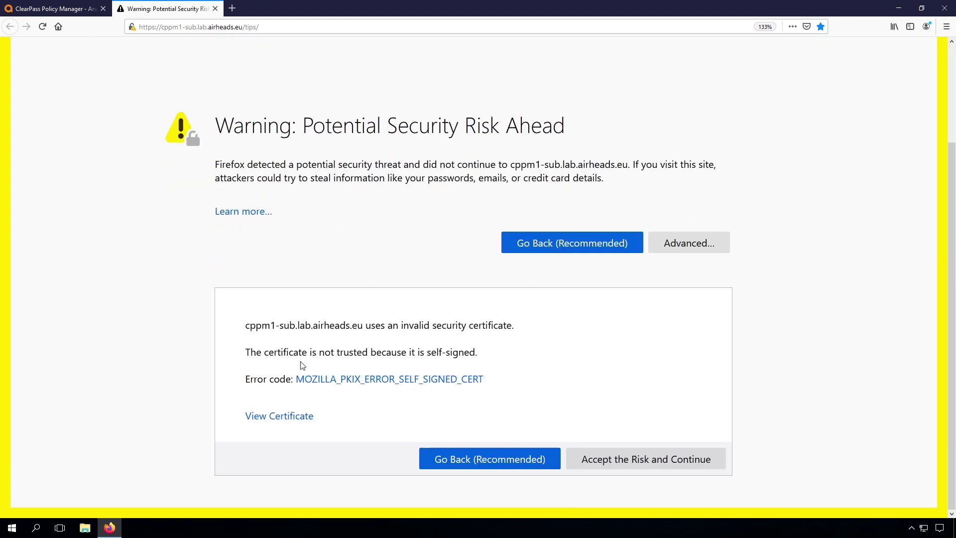
click(635, 461)
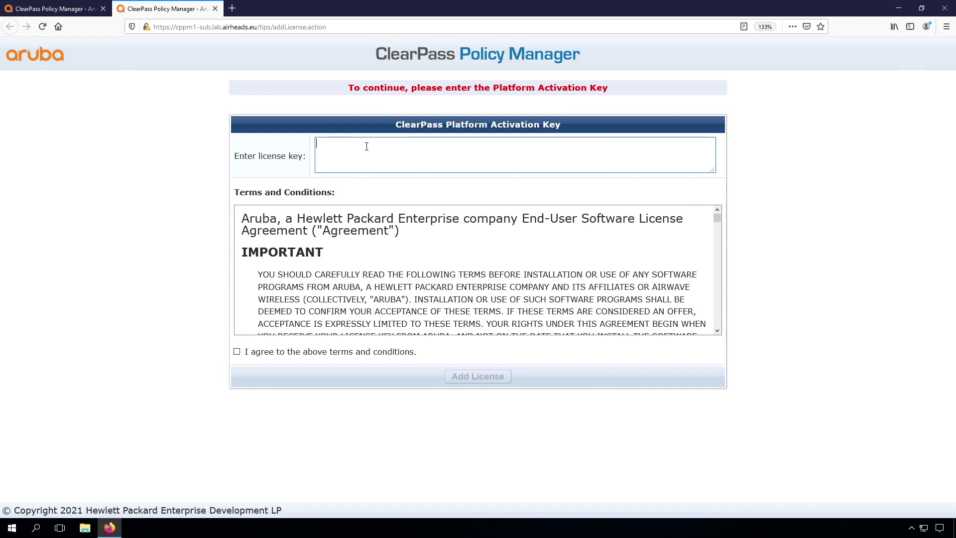
key(ctrl+v)
Step: Agree to the terms, add the platform license, and log in as admin with the account password
click(279, 353)
click(470, 377)
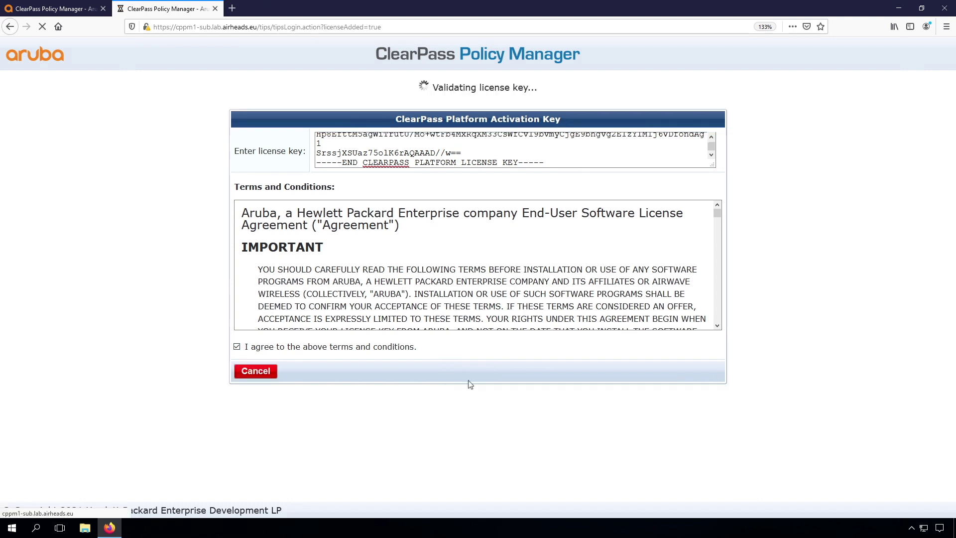
text(admin)
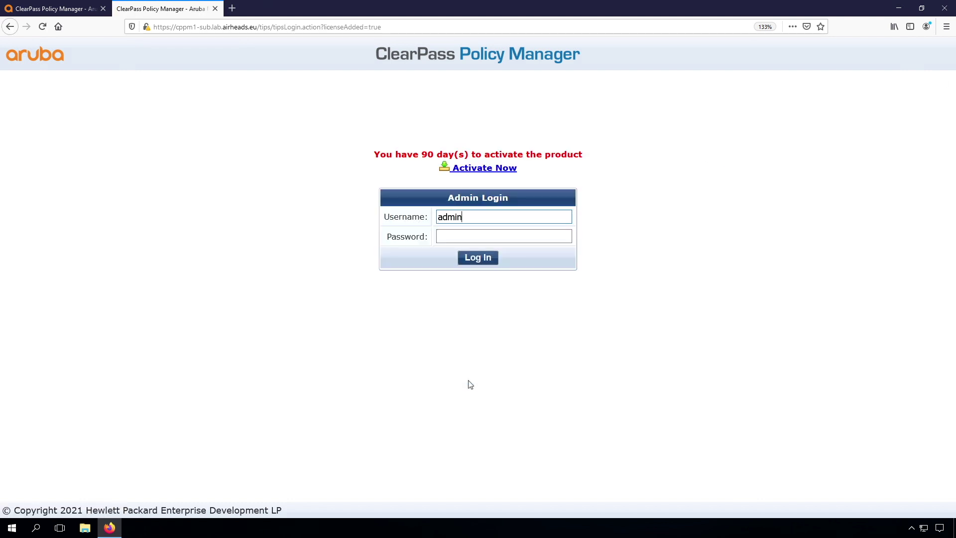
key(Tab)
text(••••••••)
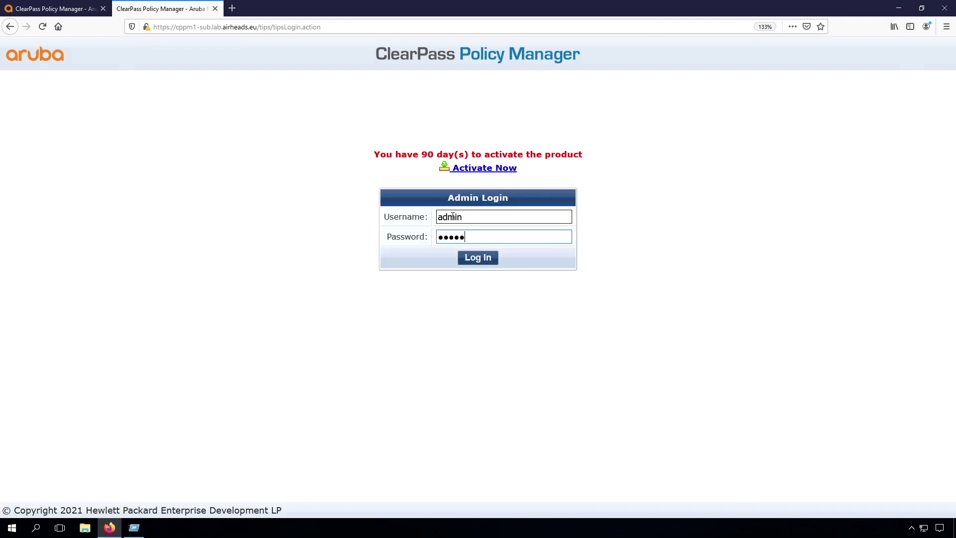
key(Return)
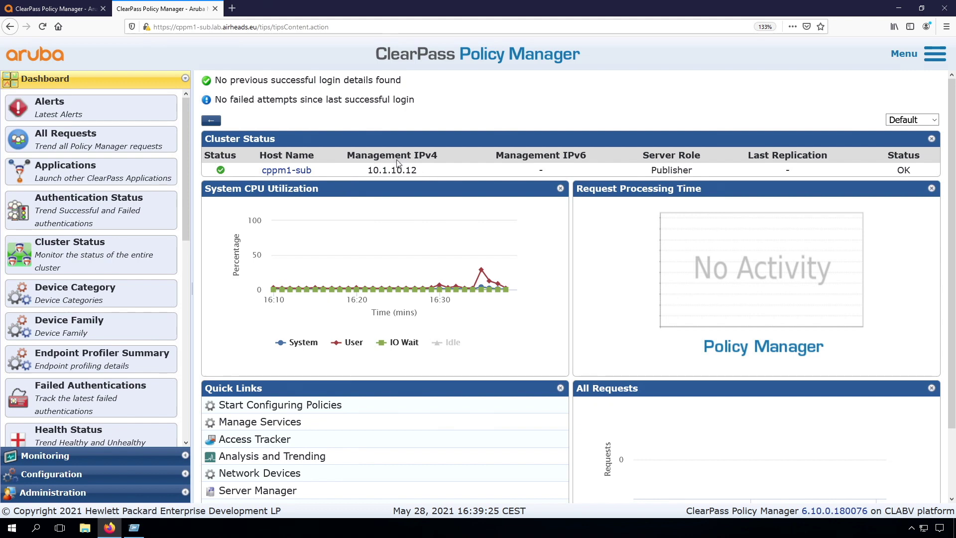
Step: On cppm1-sub, go to Administration > Server Configuration and start Make Subscriber
click(77, 10)
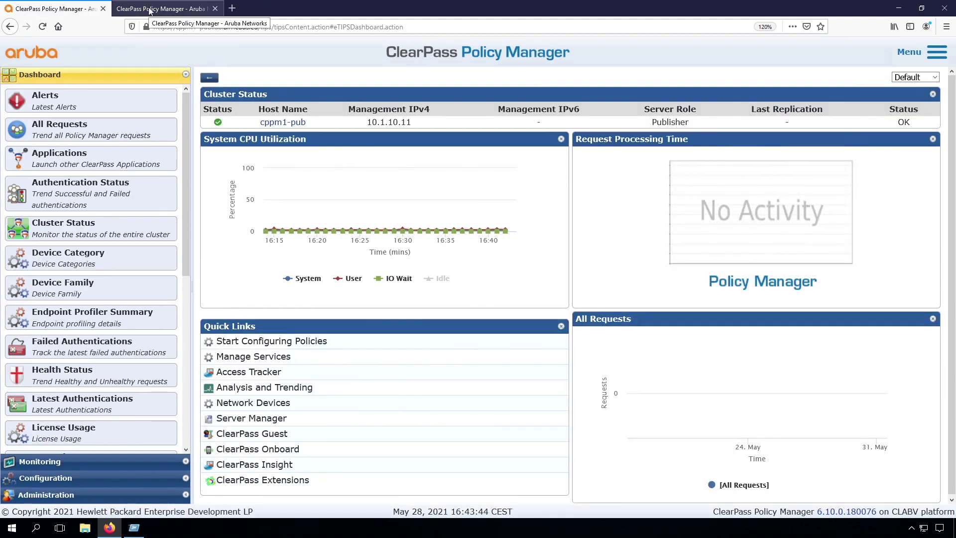
click(158, 10)
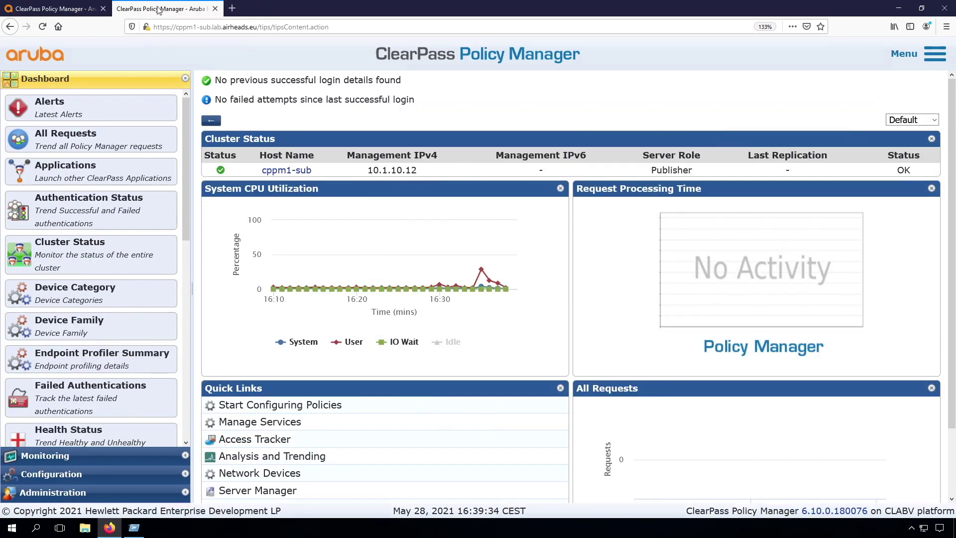
click(70, 492)
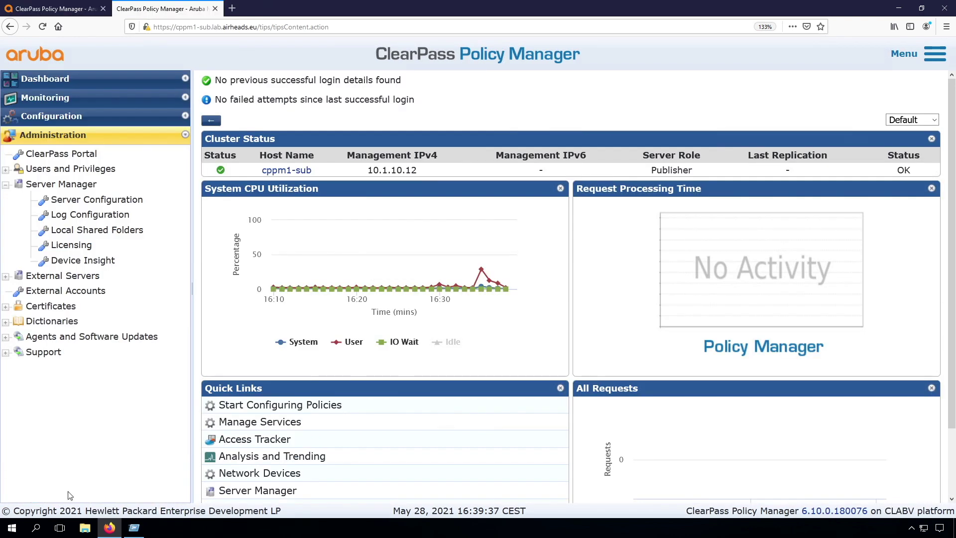
click(79, 201)
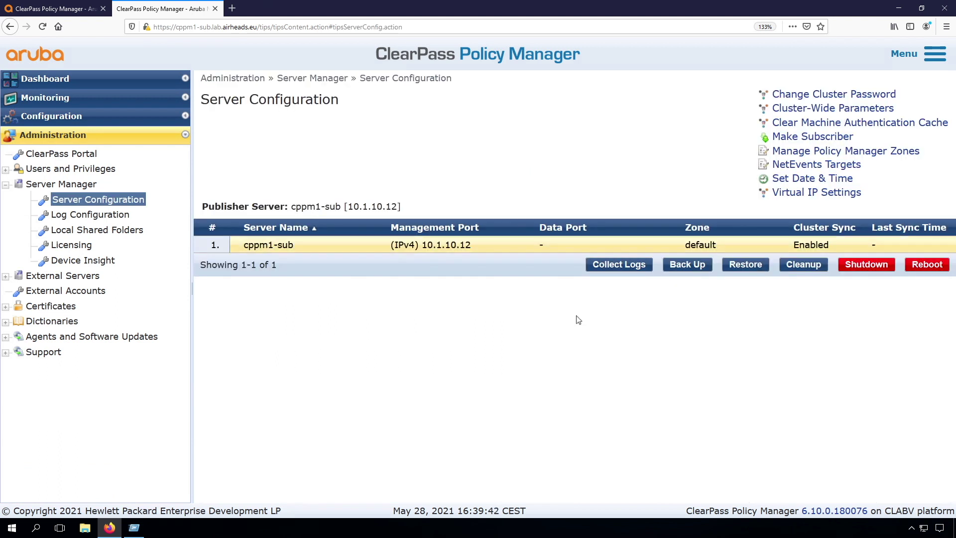
click(794, 139)
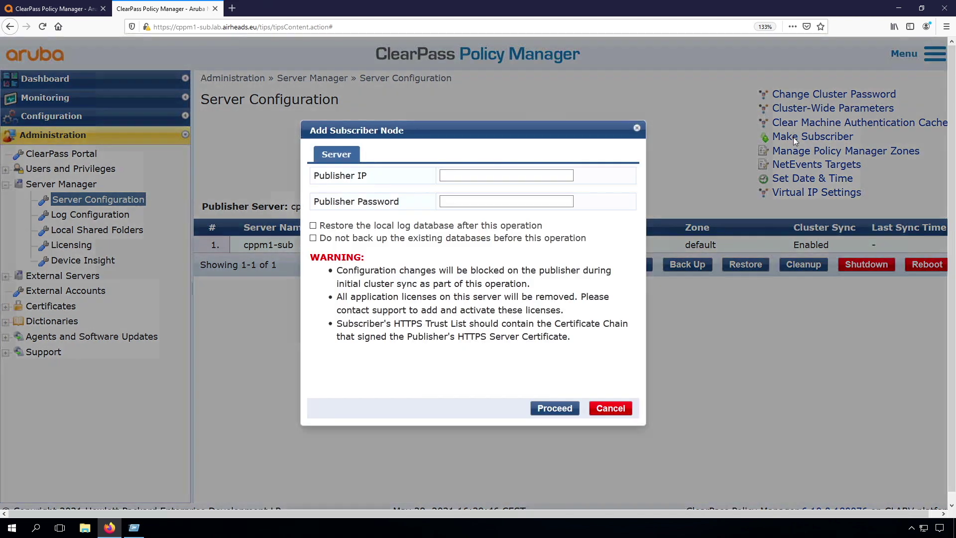
Step: Enter publisher IP 10.1.10.11 and its password, accept the DST Root CA X3 certificate, and save
click(462, 175)
text(10.1.10.11)
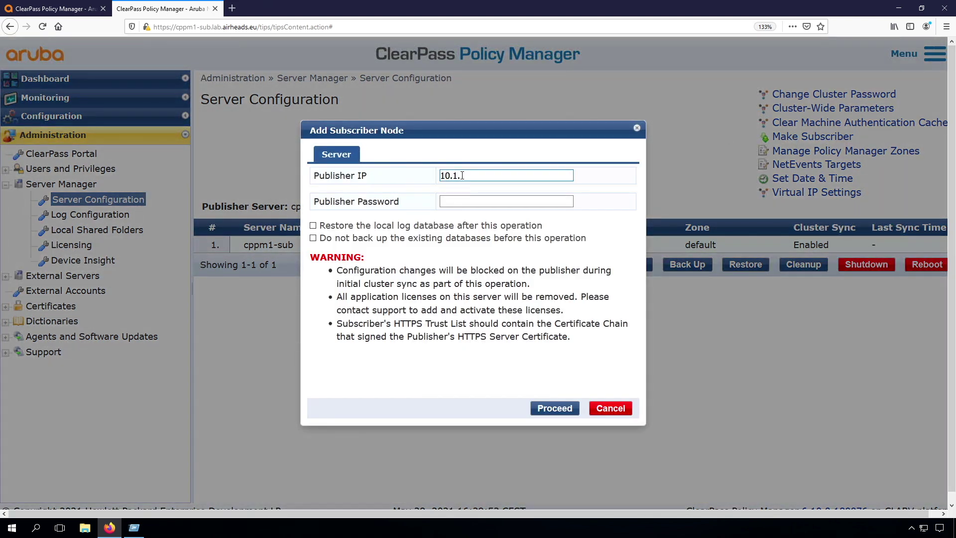
key(Tab)
text(aruba123)
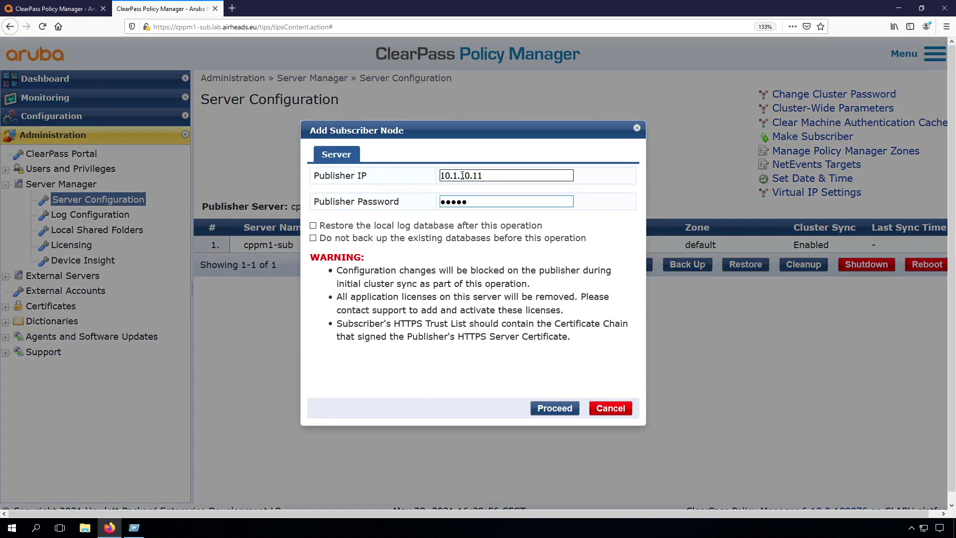
click(548, 409)
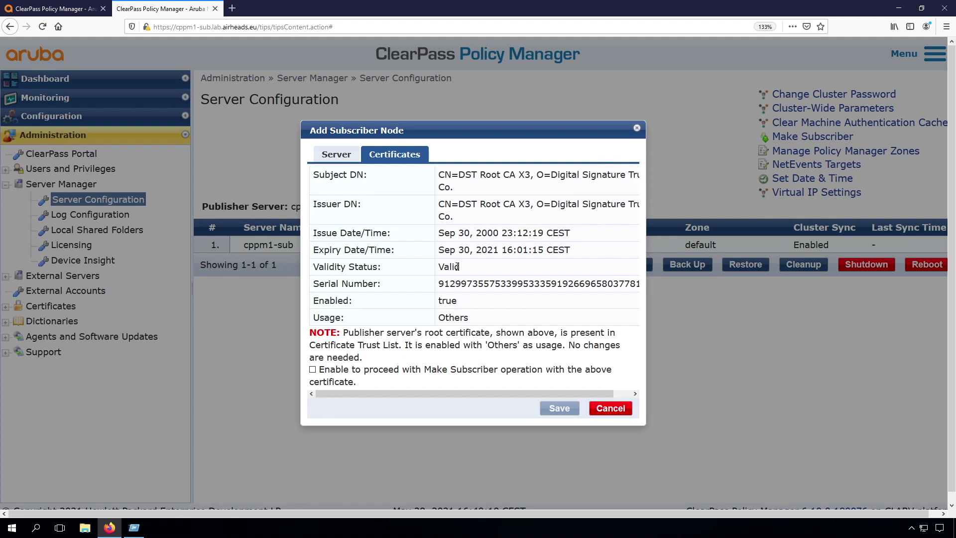
click(313, 370)
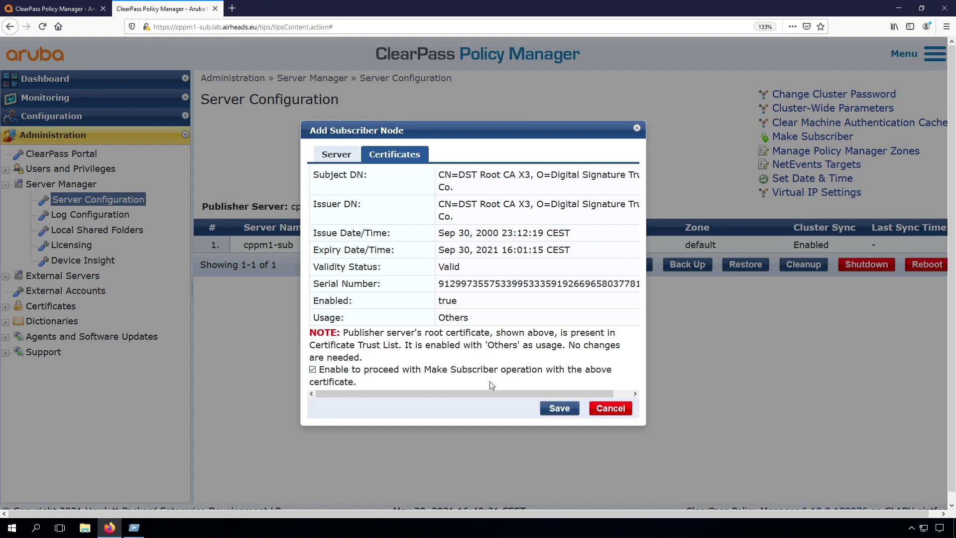
click(555, 409)
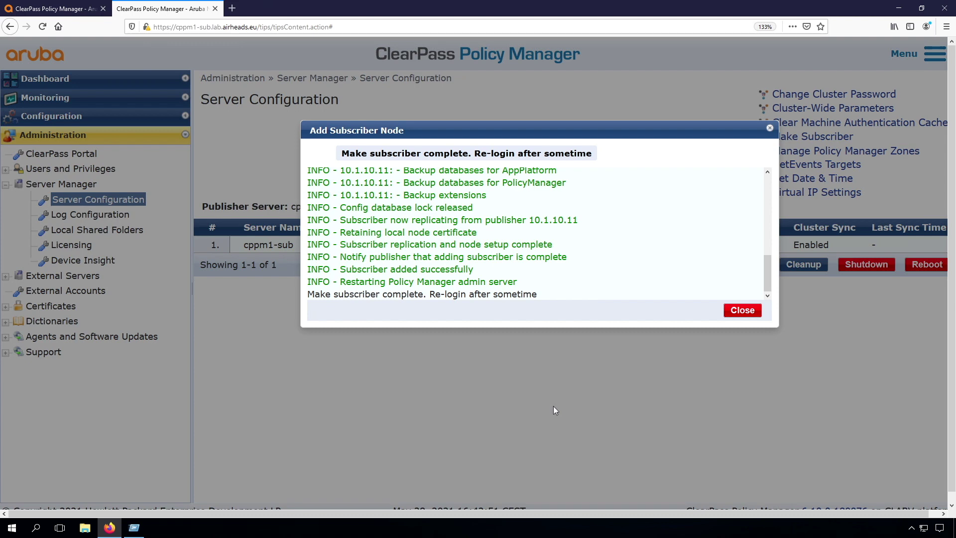
Step: Close the finished add-subscriber log and reload the server configuration page
click(742, 310)
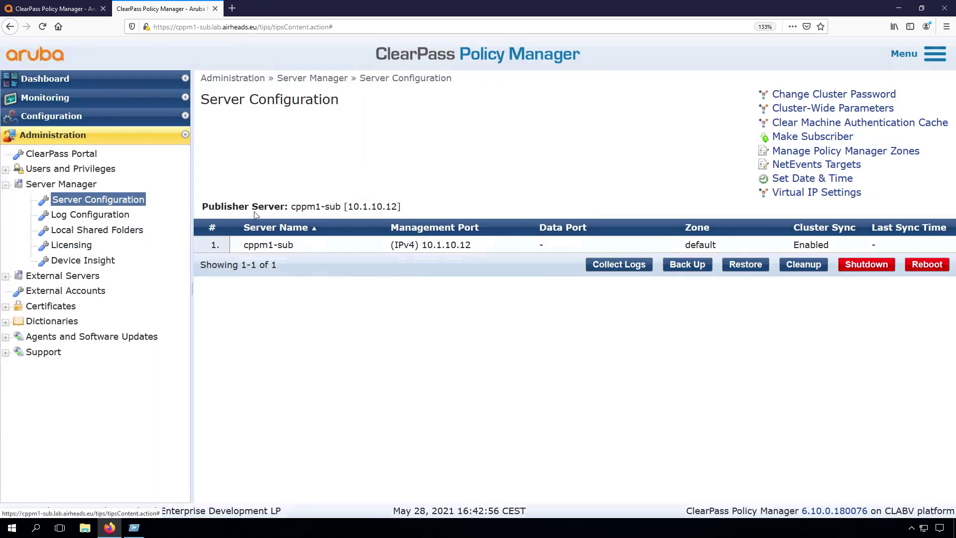
click(42, 27)
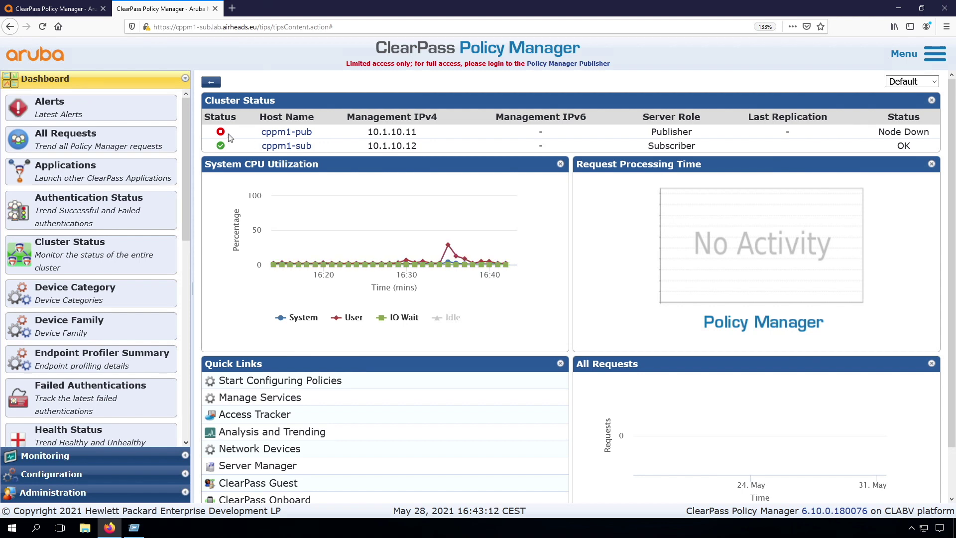
Step: Reload the cppm1-pub dashboard, then reload cppm1-sub and log back in as admin with the password
click(67, 11)
click(42, 27)
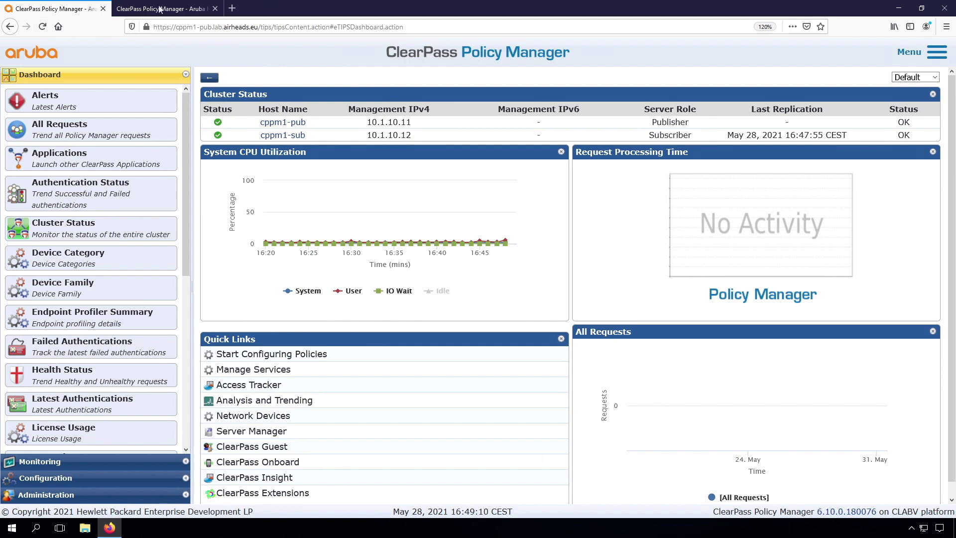
click(160, 9)
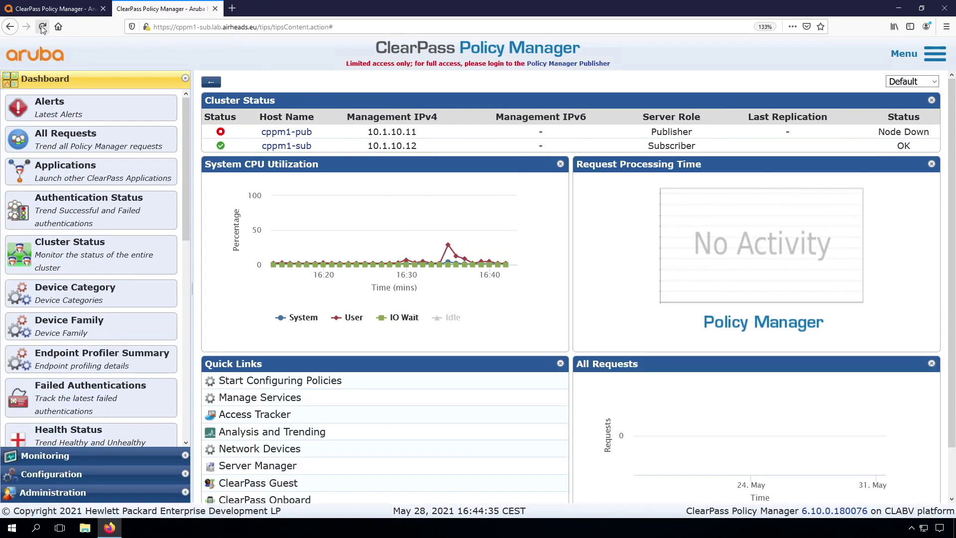
click(43, 27)
text(admin)
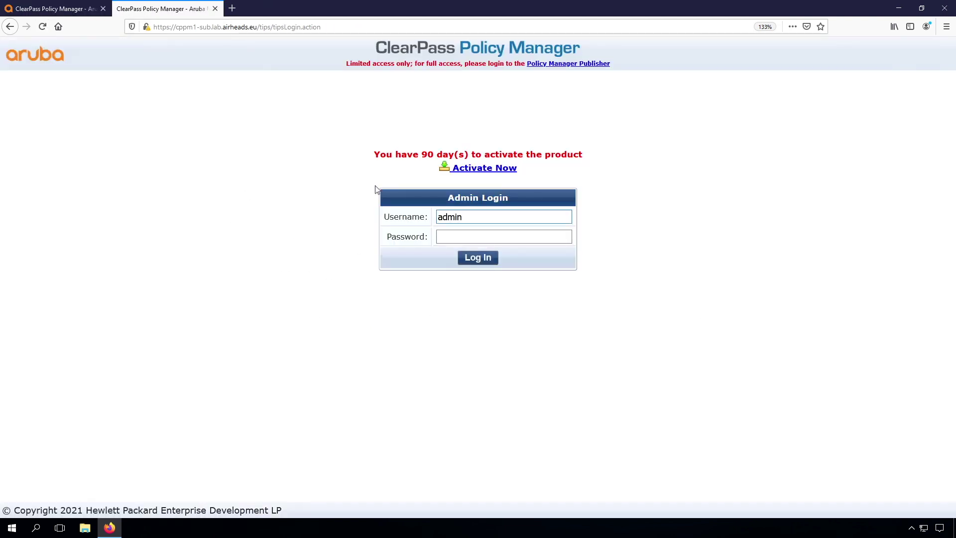
key(Tab)
text(aruba123)
key(Return)
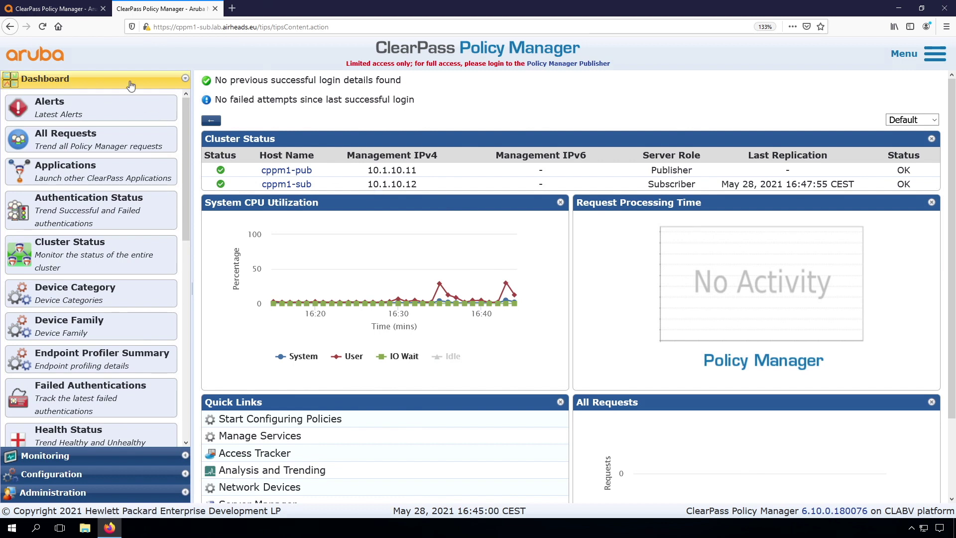
click(77, 10)
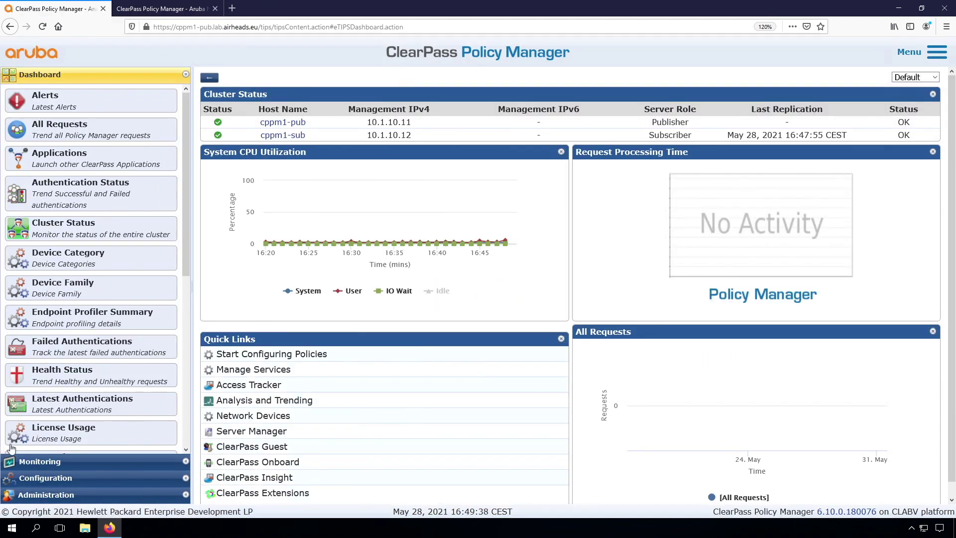
Step: In the certificate store for cppm1-sub (10.1.10.12), disable the HTTPS(ECC) server certificate
click(47, 499)
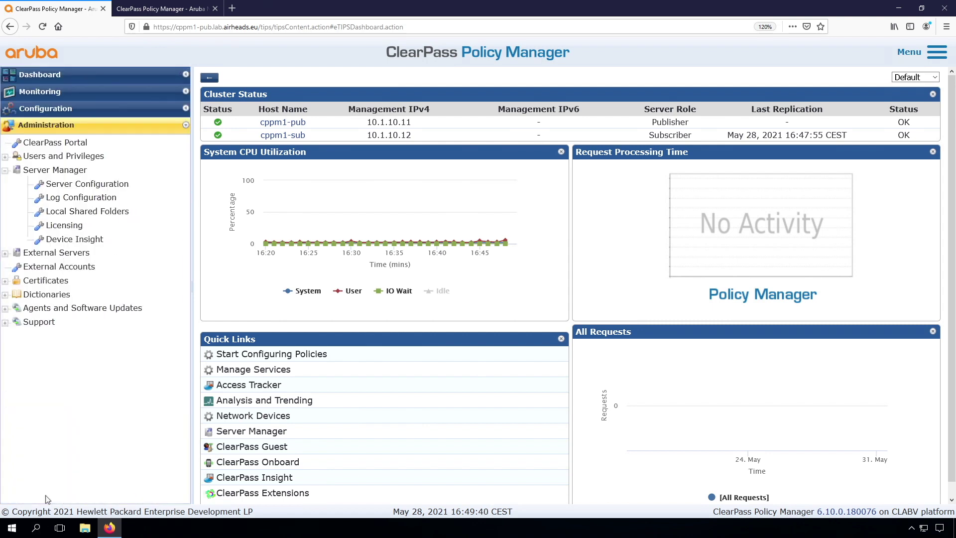
click(47, 280)
click(71, 294)
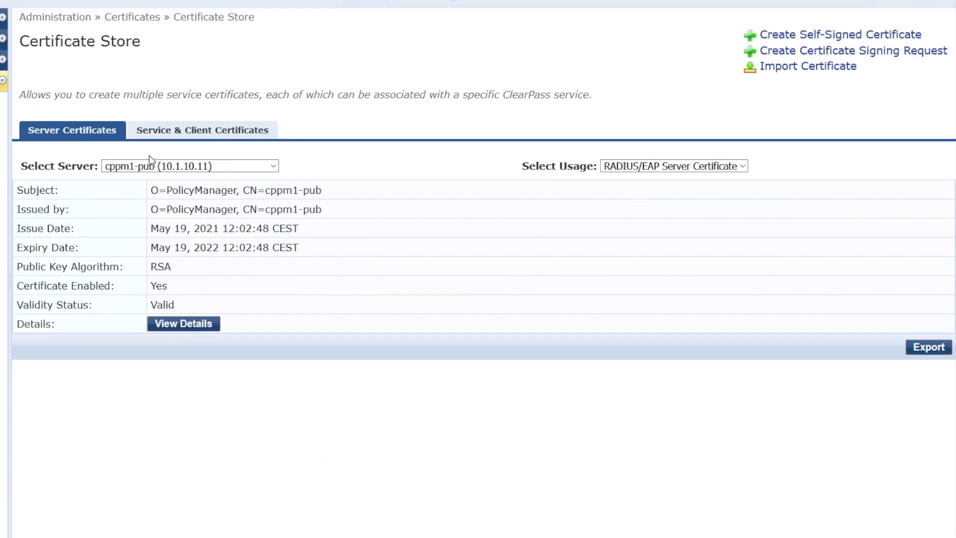
click(234, 169)
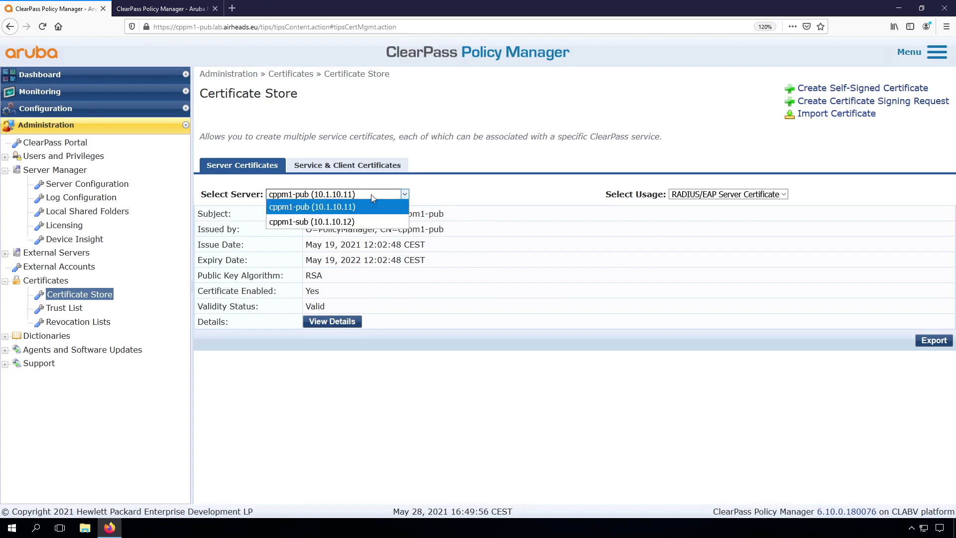
click(359, 221)
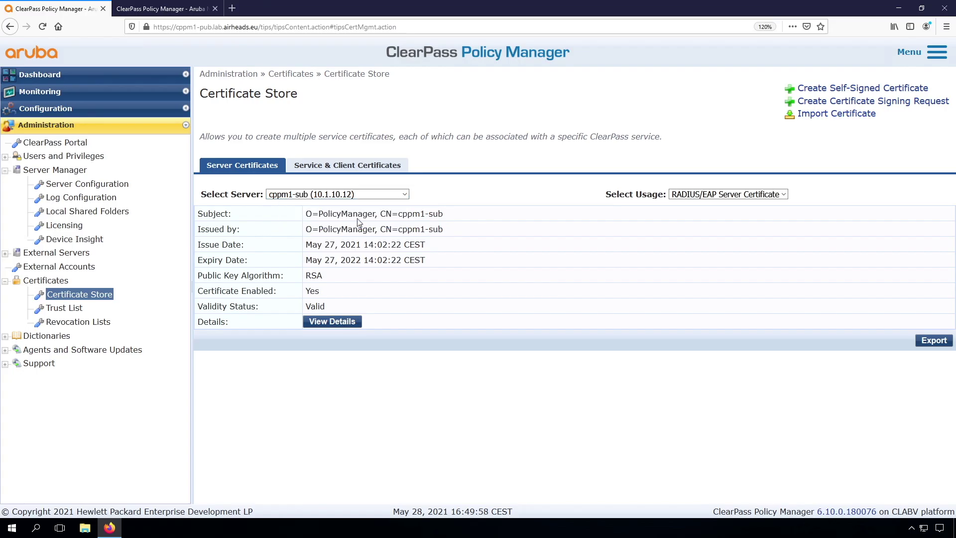
click(712, 195)
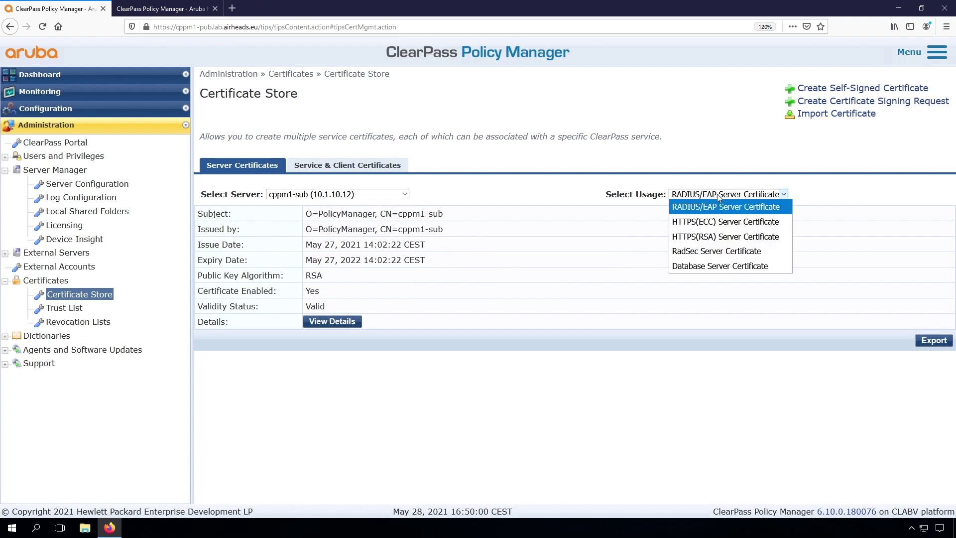
click(716, 222)
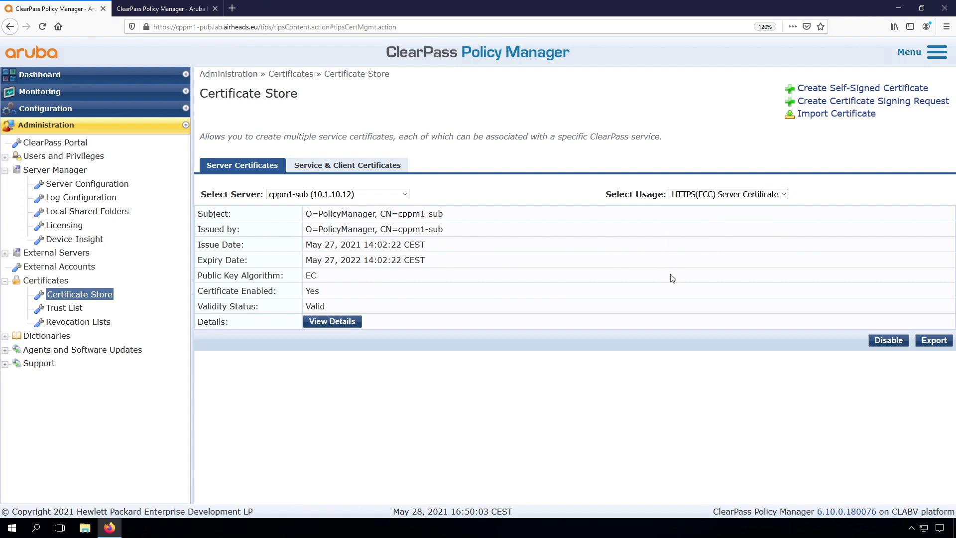
click(888, 341)
click(531, 316)
click(727, 215)
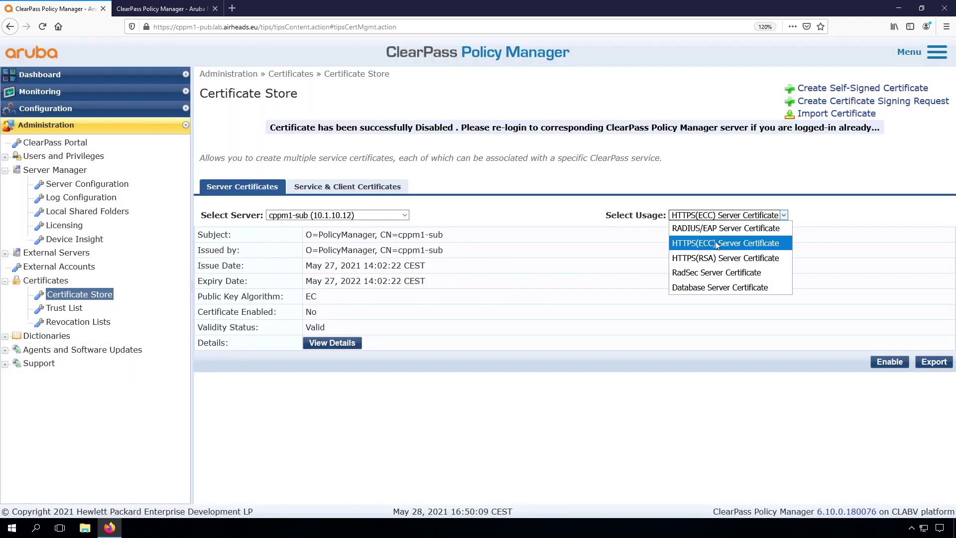
Step: Import lab.airheads.eu.p12 with its passphrase as the HTTPS(RSA) server certificate
click(712, 257)
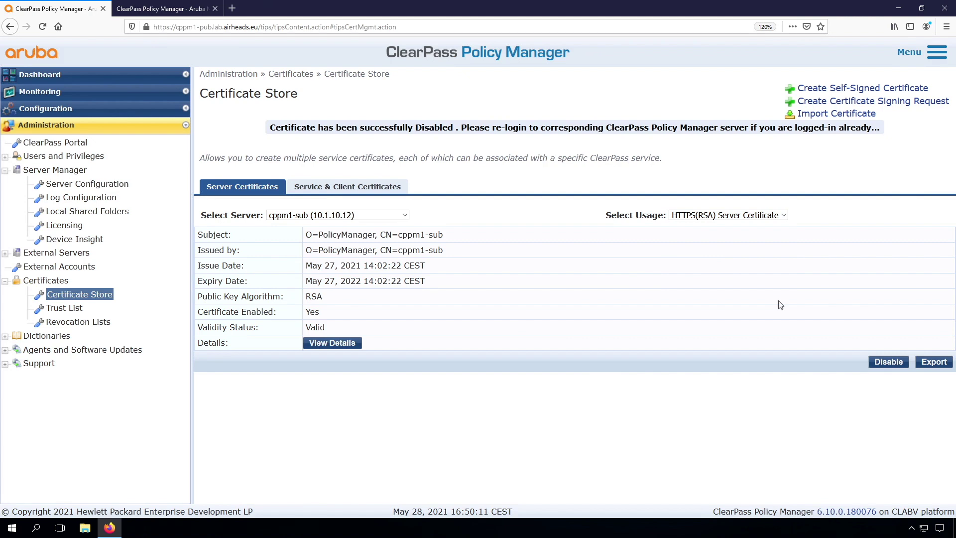
click(831, 118)
click(471, 195)
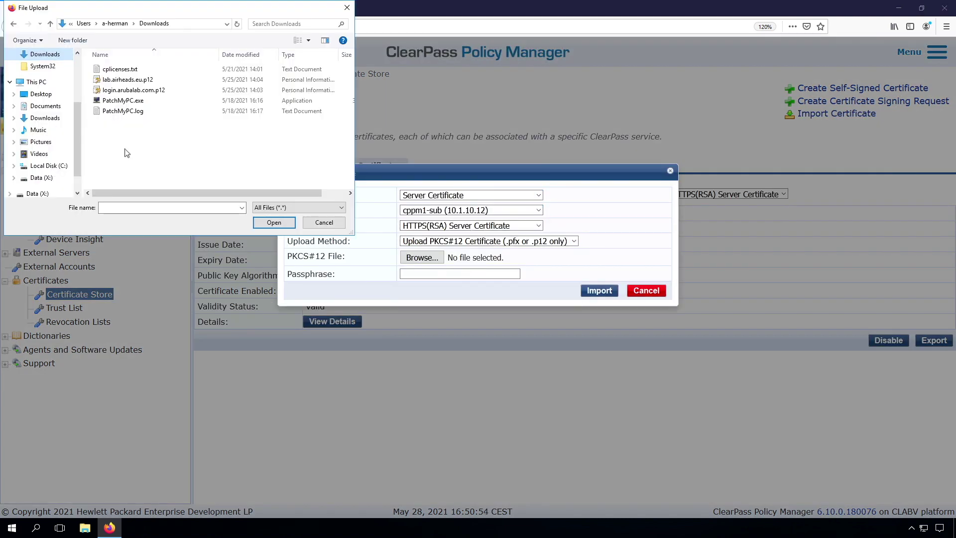
double_click(125, 81)
click(436, 274)
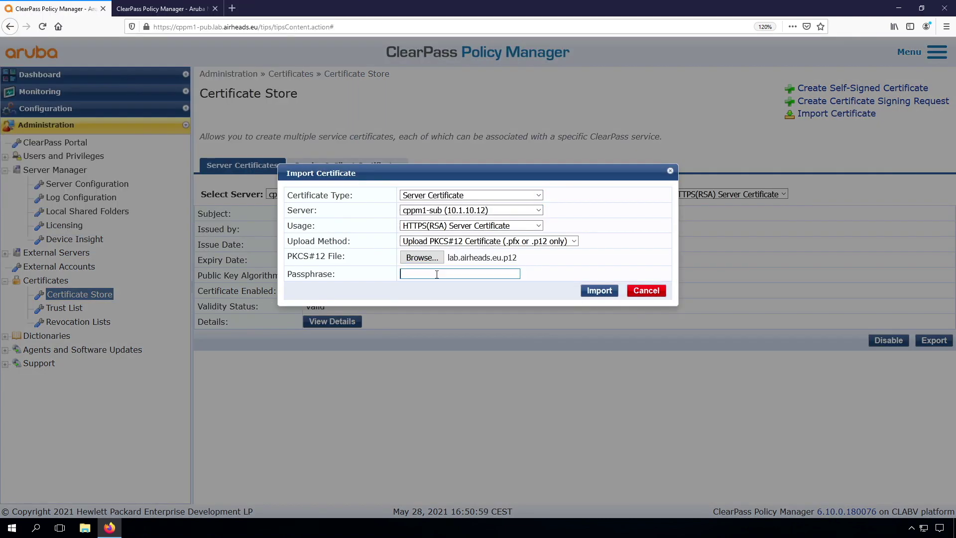
text(**********)
click(599, 291)
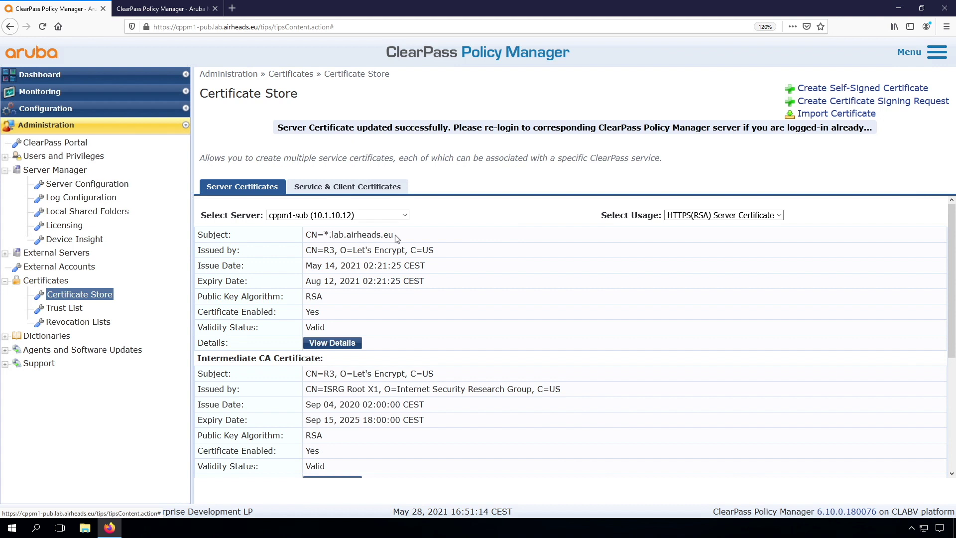
Step: Reload cppm1-sub and confirm the connection is secure, then view the publisher's Server Configuration list
click(169, 10)
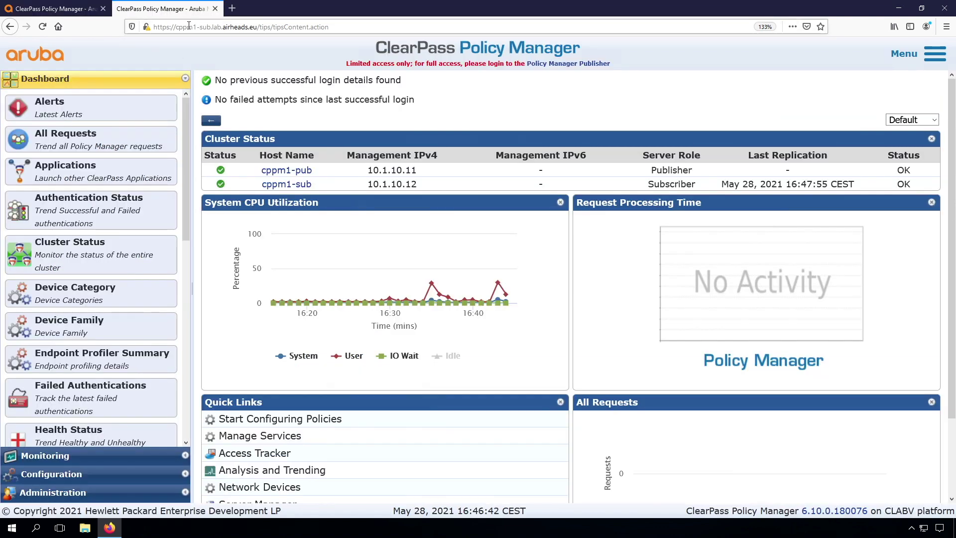
click(44, 27)
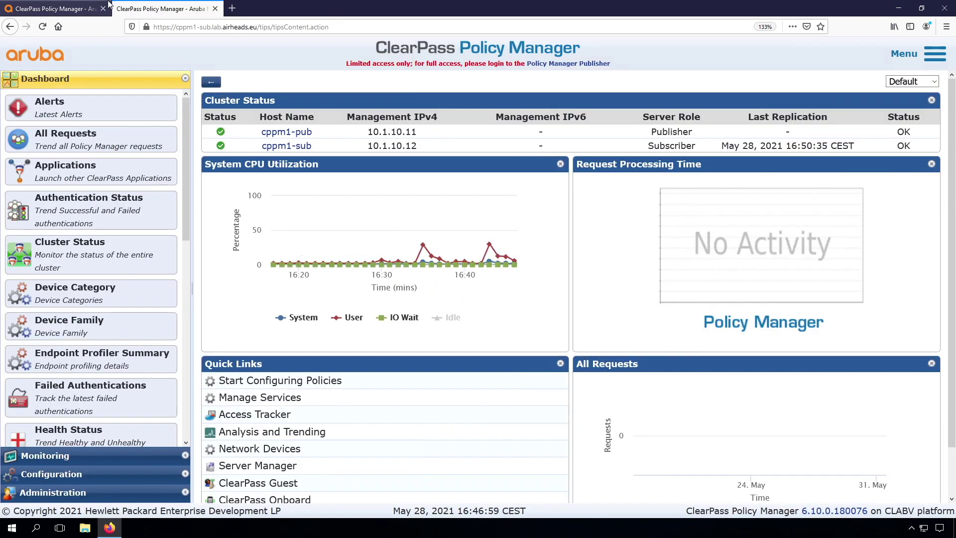
click(147, 29)
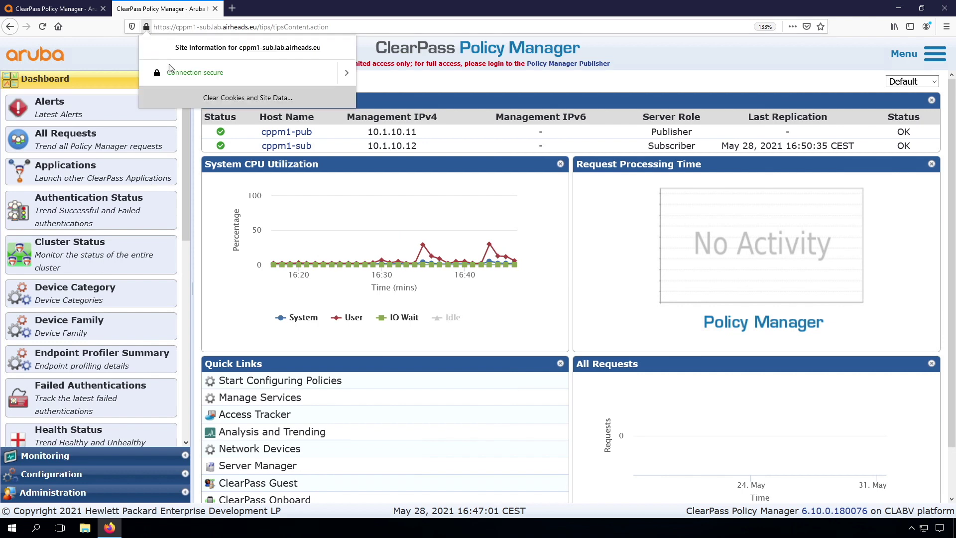
click(234, 68)
click(148, 45)
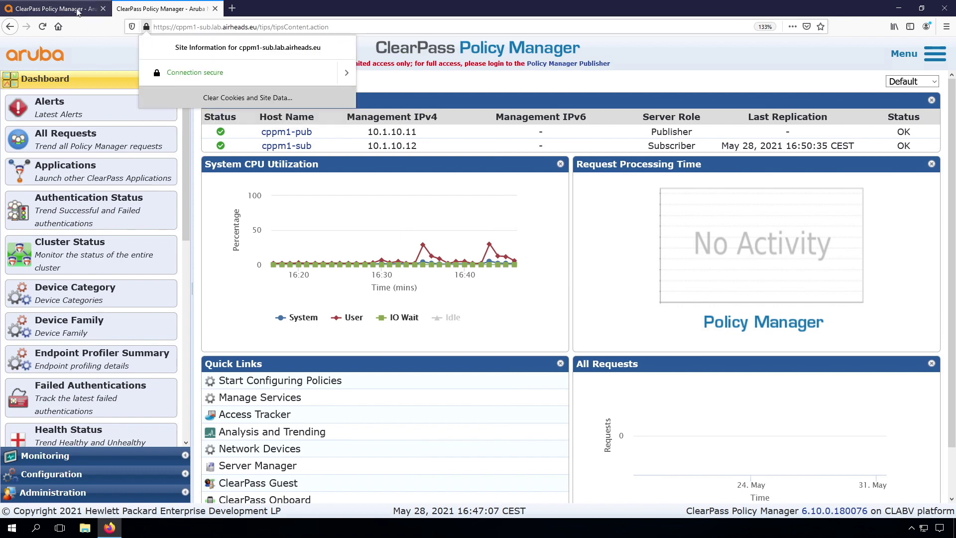
click(76, 10)
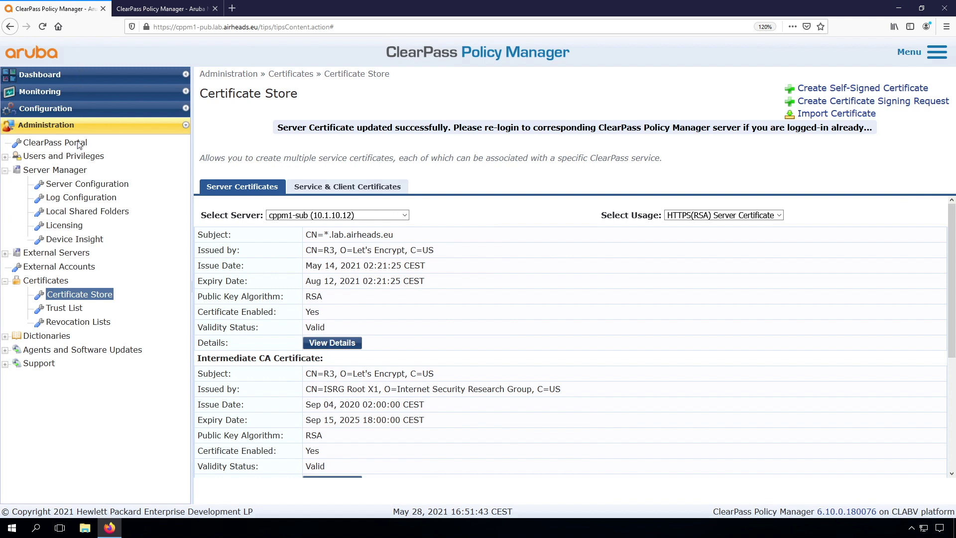
click(72, 185)
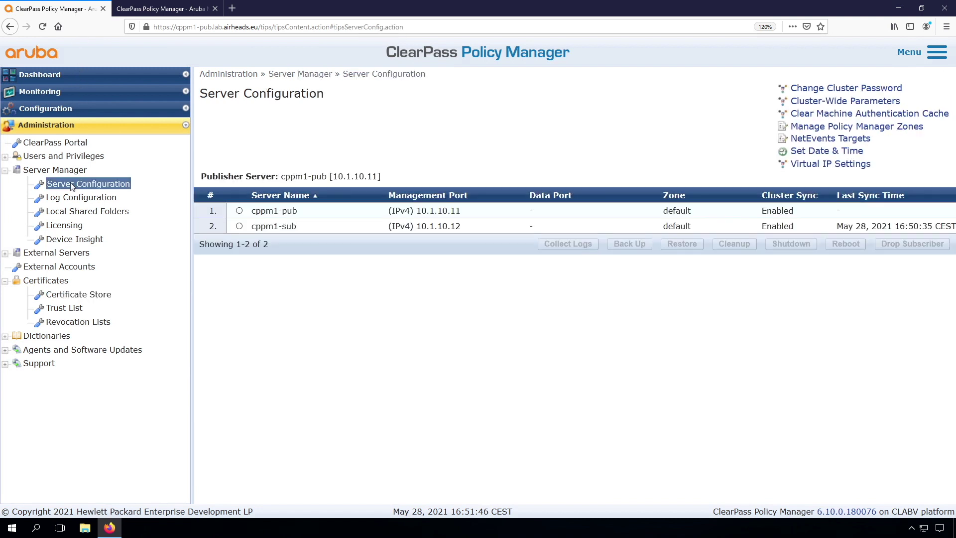
Step: Create a Policy Manager access restriction on cppm1-sub allowing 10.1.254.0/24 and 192.168.6.0/24
click(285, 228)
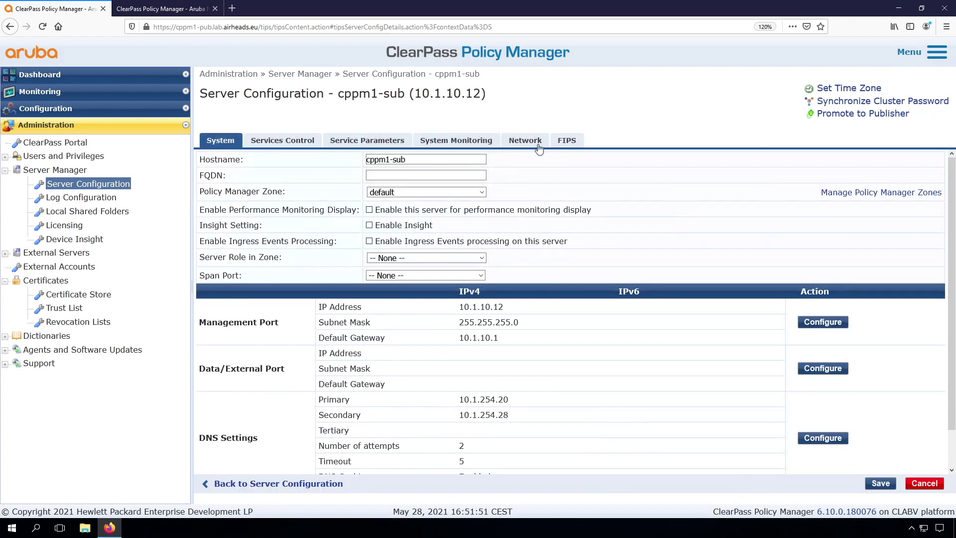
click(528, 144)
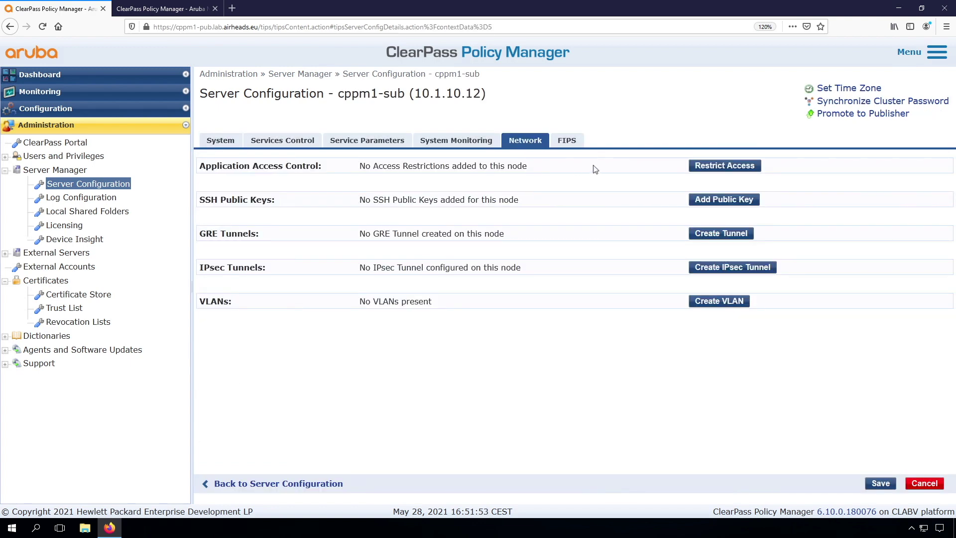
click(713, 169)
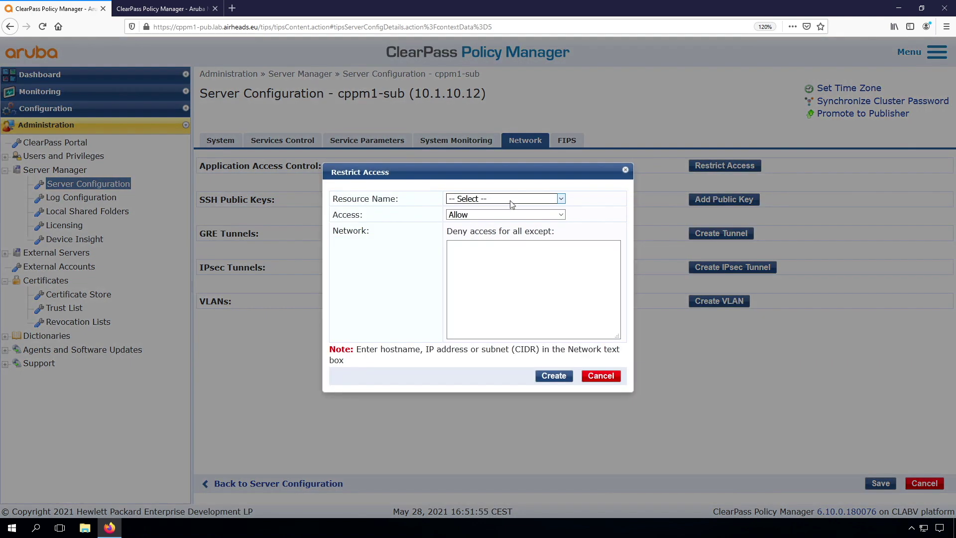
click(512, 204)
click(483, 269)
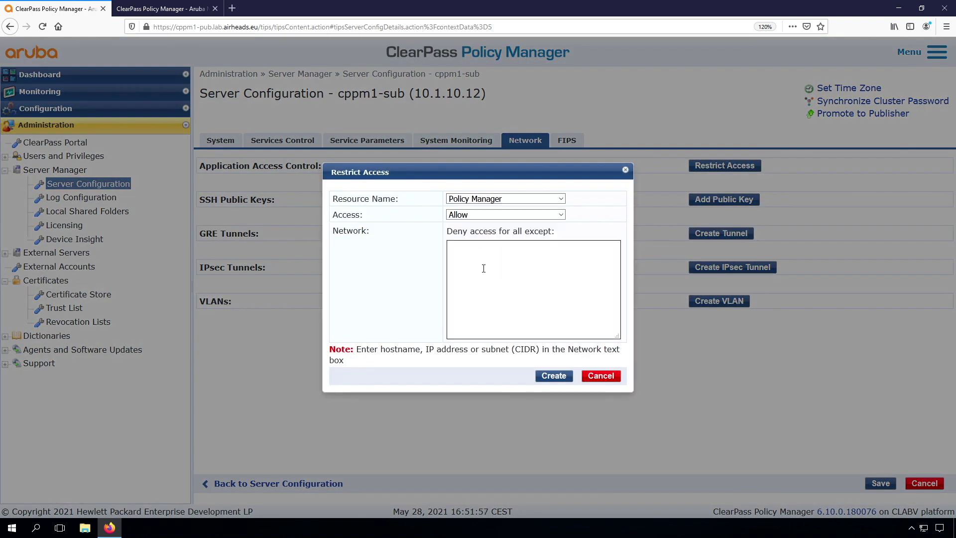
click(472, 265)
text(10.1.254.0/24)
key(Return)
text(192.168.6.0/24)
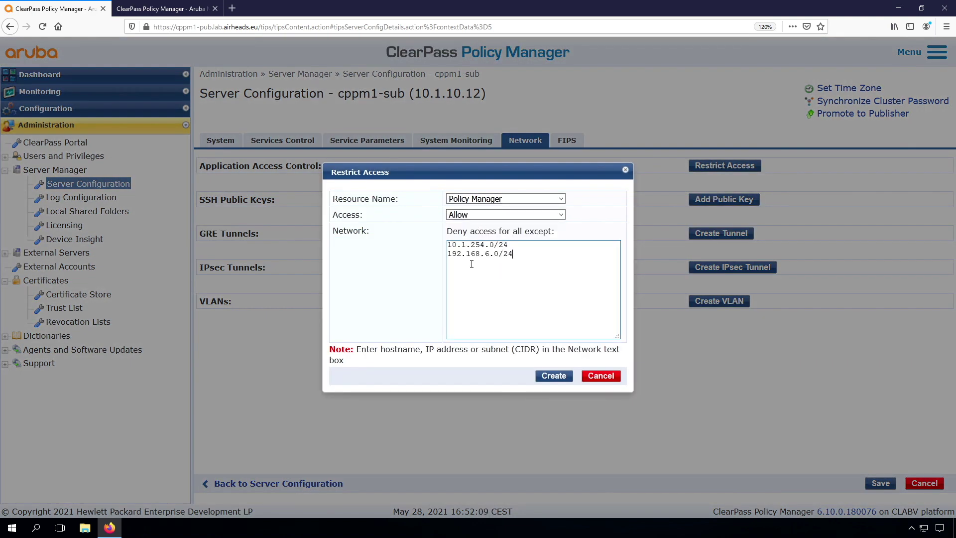
click(552, 377)
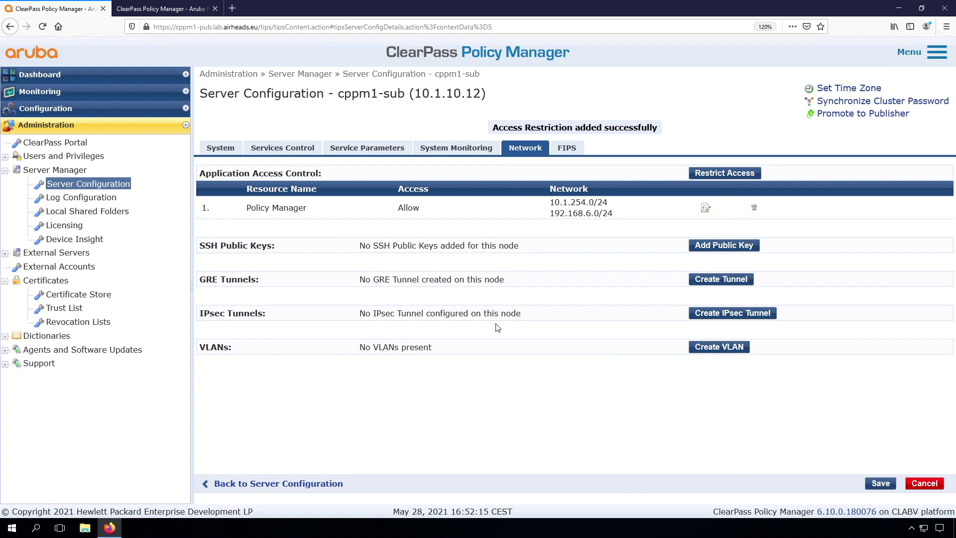
key(Return)
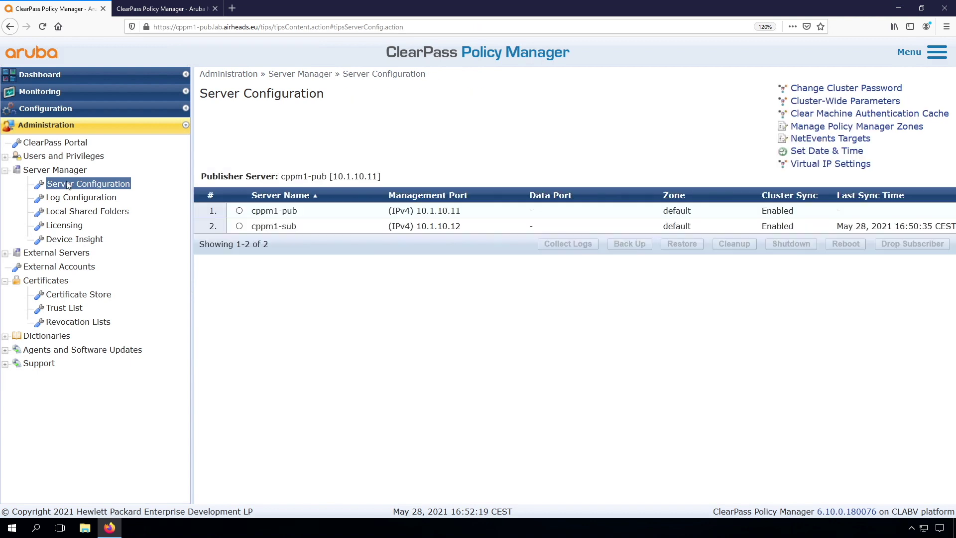
Step: Save virtual IP 10.1.10.10 with primary node cppm1-pub and secondary node cppm1-sub
click(817, 166)
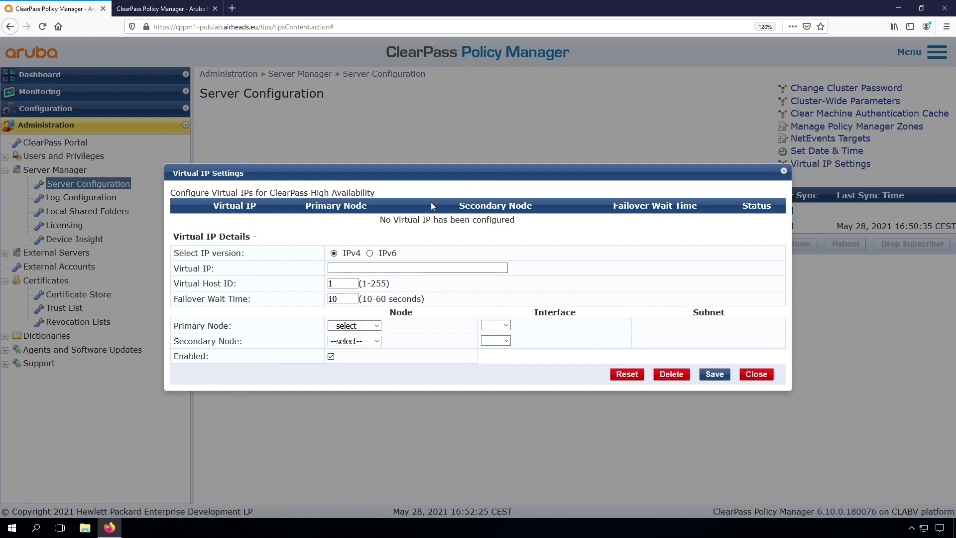
click(353, 269)
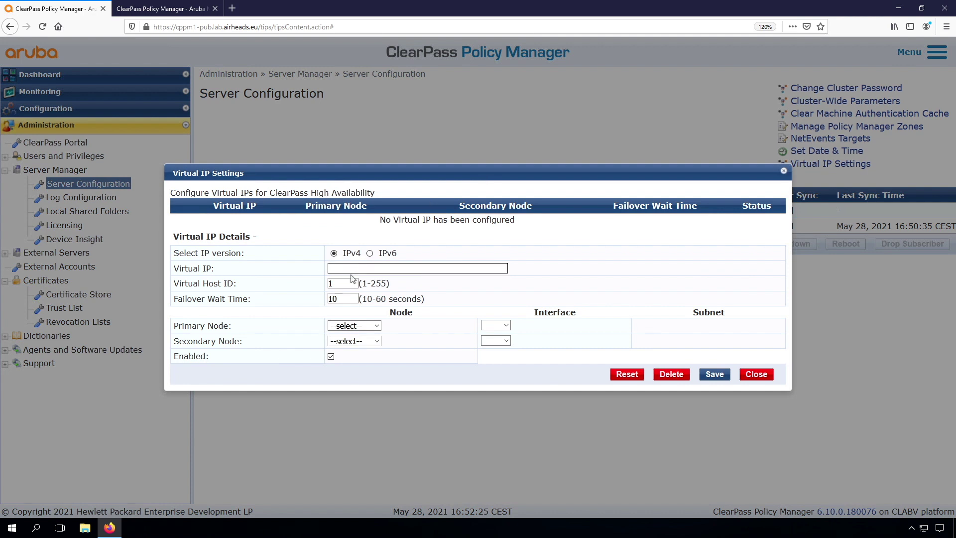
text(10.1.)
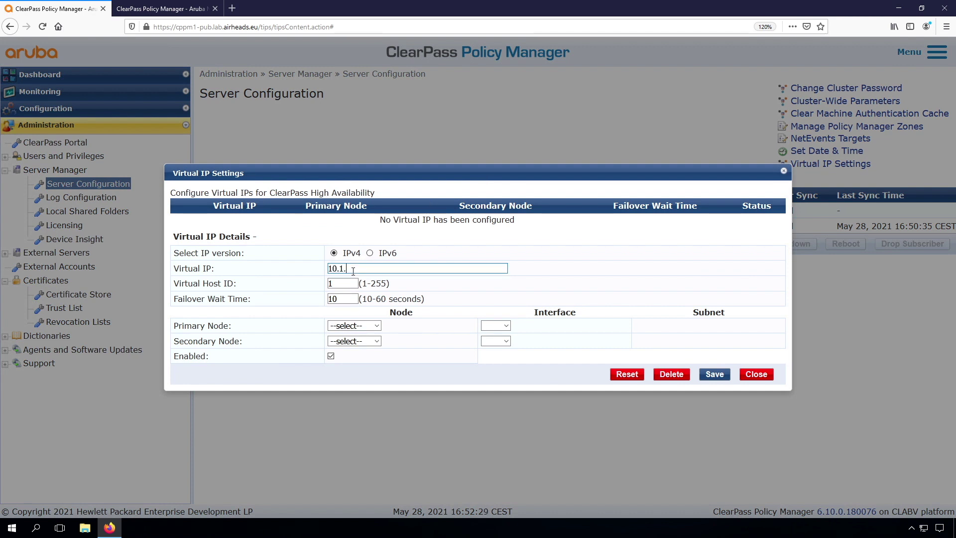
text(10.10)
click(338, 281)
click(354, 325)
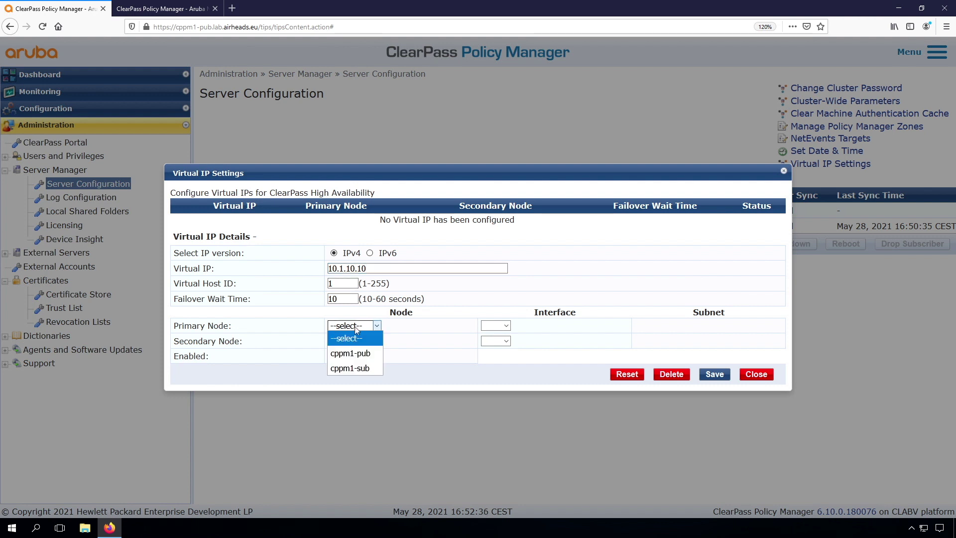
click(350, 353)
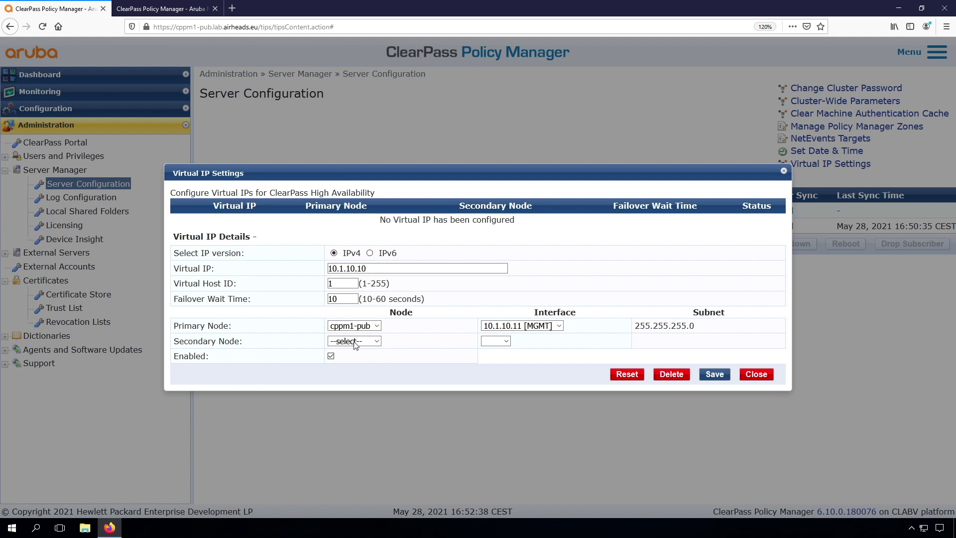
click(354, 342)
click(351, 384)
click(713, 374)
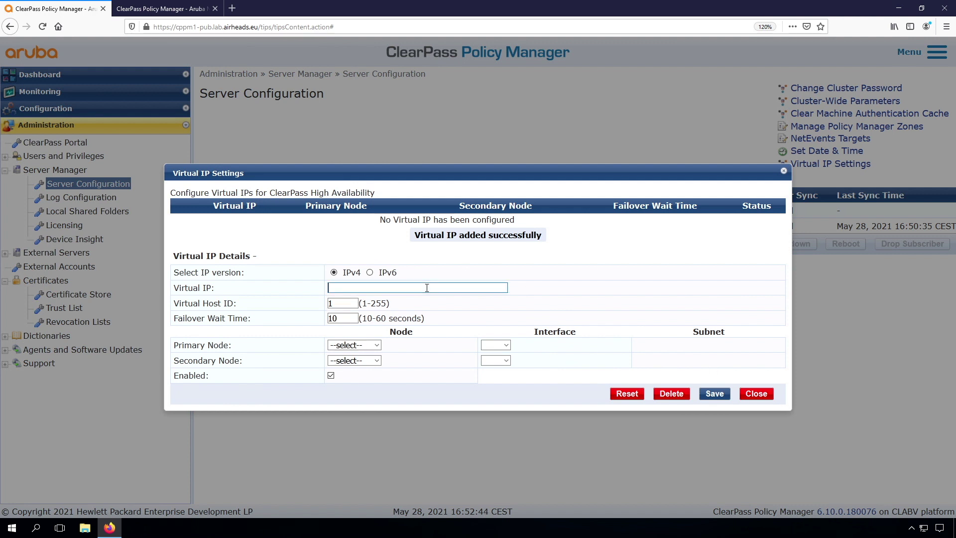
Step: Save virtual IP 10.1.10.9 with cppm1-sub as primary node and cppm1-pub as secondary
click(427, 288)
text(10.1.10.9)
click(368, 361)
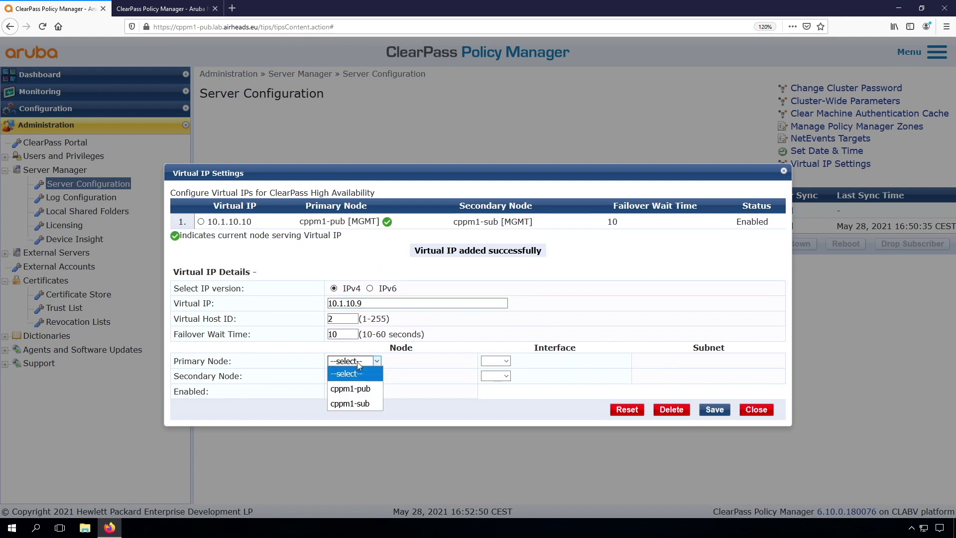
click(350, 404)
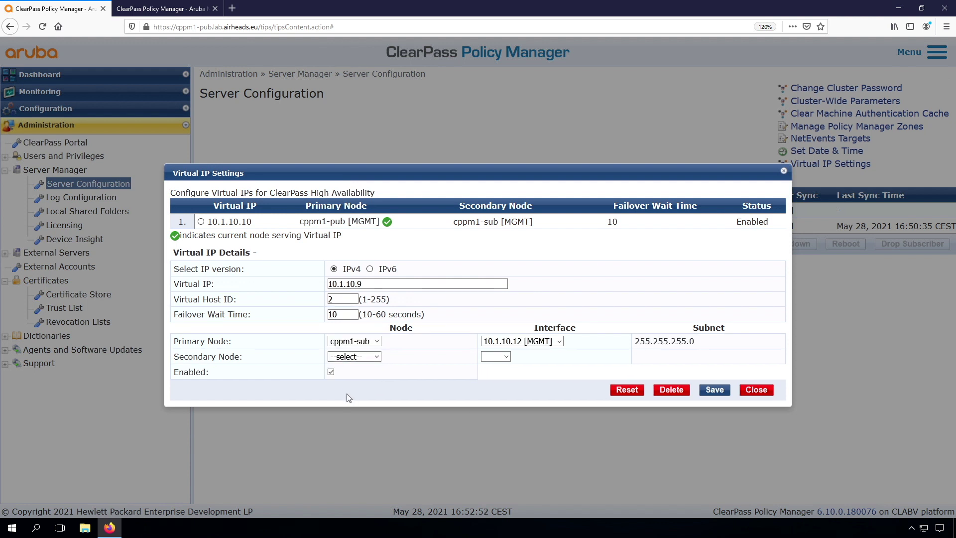
click(352, 356)
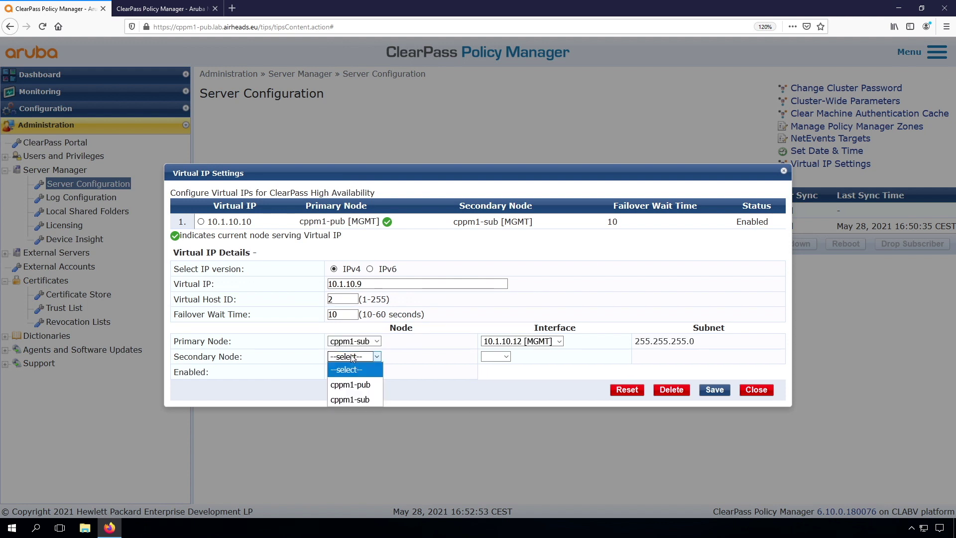
click(351, 385)
click(713, 391)
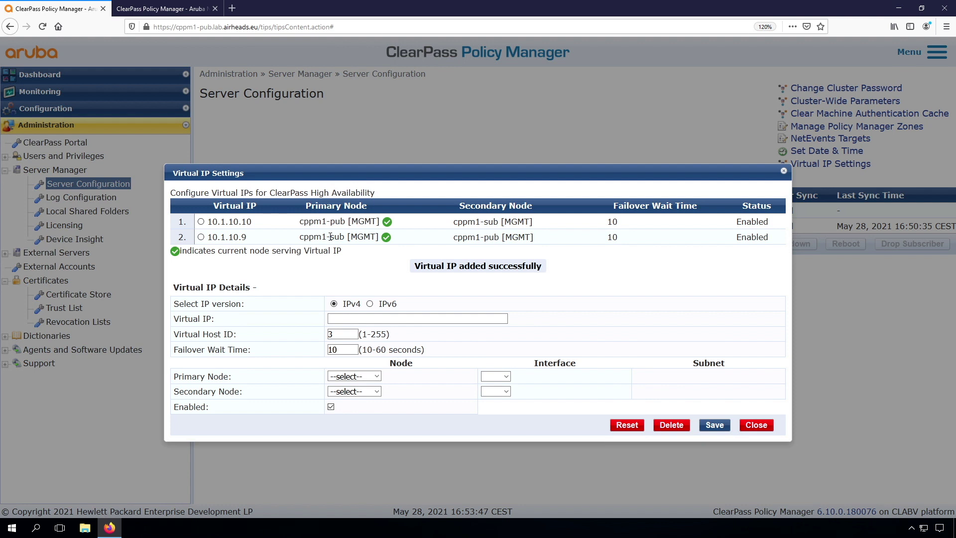
Step: Load the cppm1.lab.airheads.eu address in a new browser tab
click(233, 8)
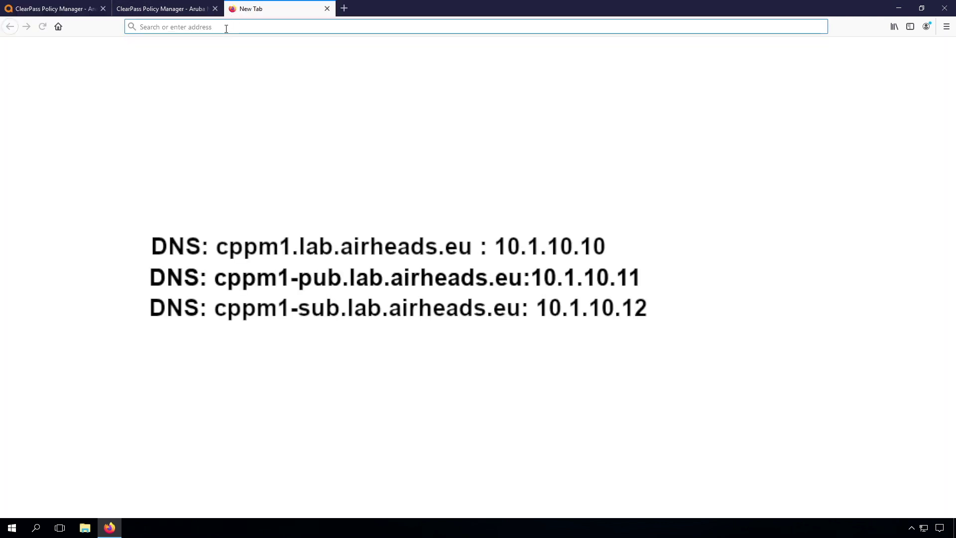
text(cppm1.lab.airheads.eu/tips)
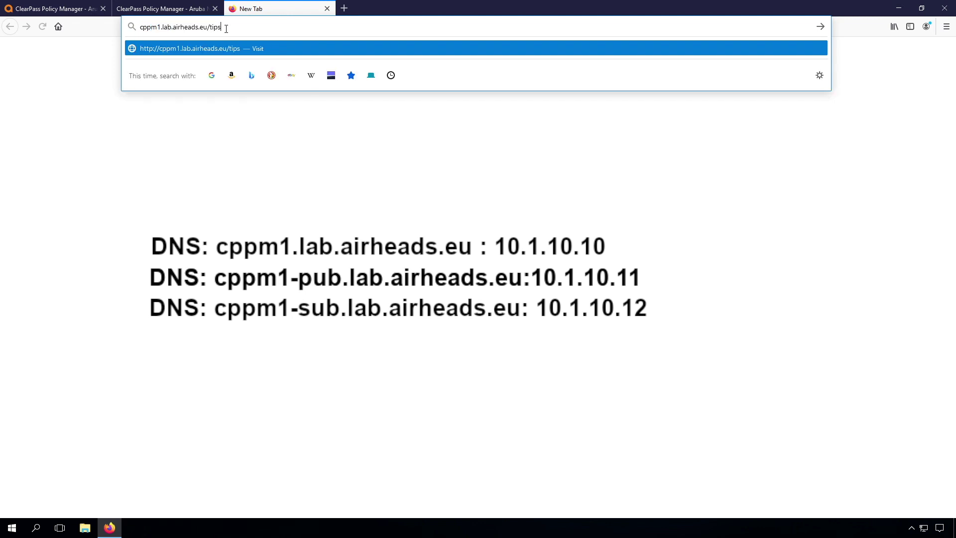
key(Return)
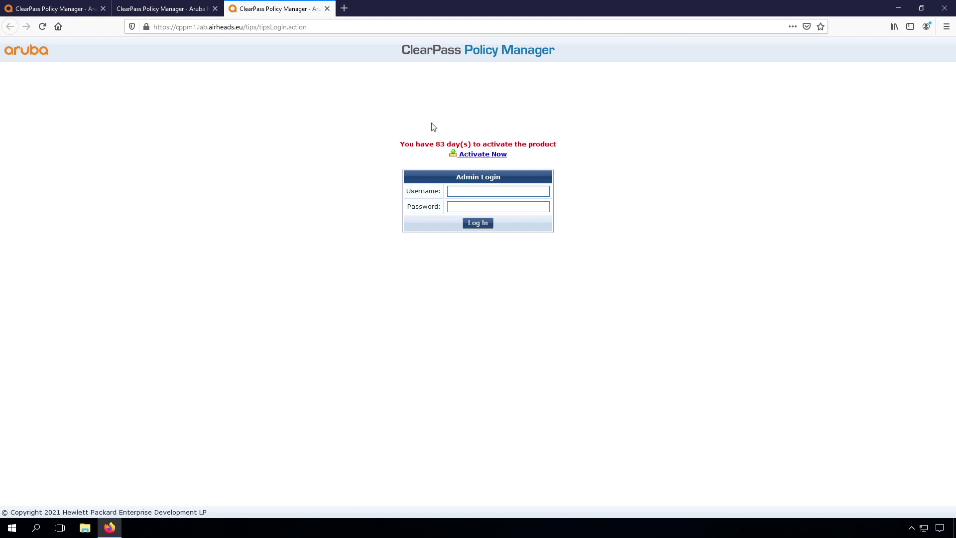
Step: Sign in with the administrator username and password
text(dmin)
key(Tab)
text(********)
key(Return)
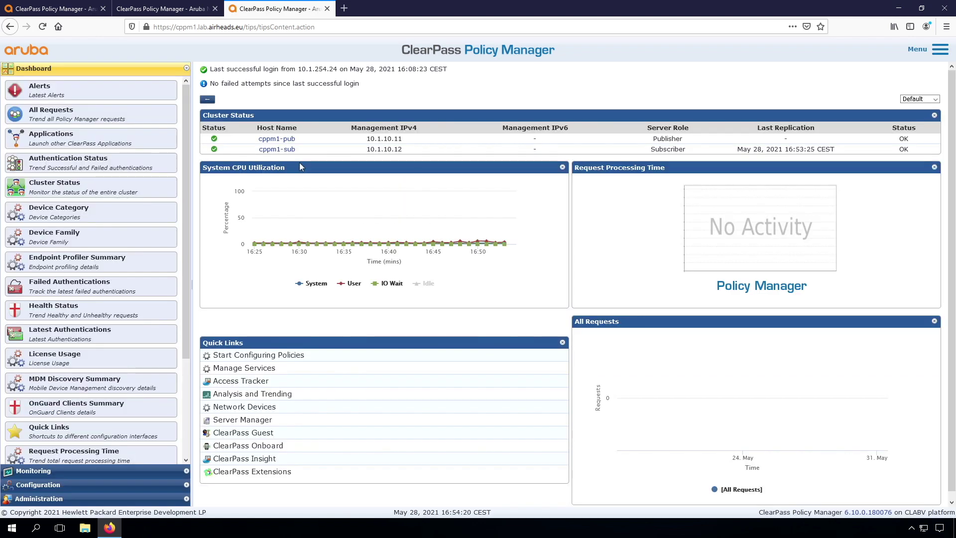